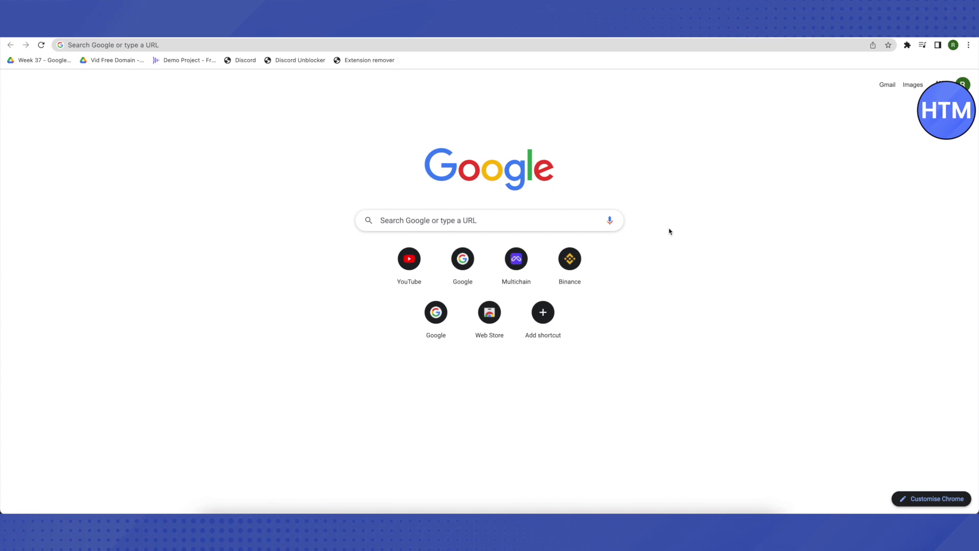
# Search Google for 'google web store' and open the Chrome Web Store extensions page.
pyautogui.click(440, 215)
pyautogui.write('google web stories')
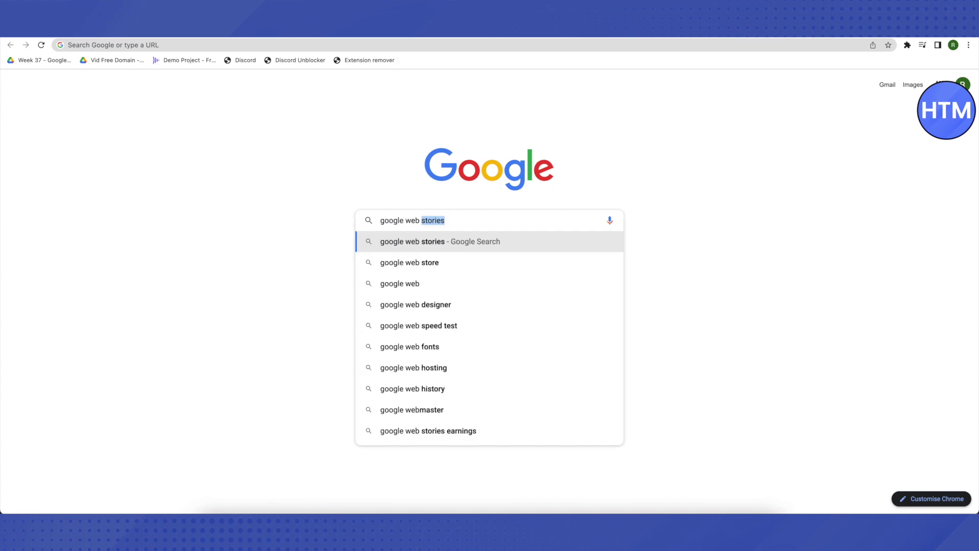
pyautogui.click(477, 265)
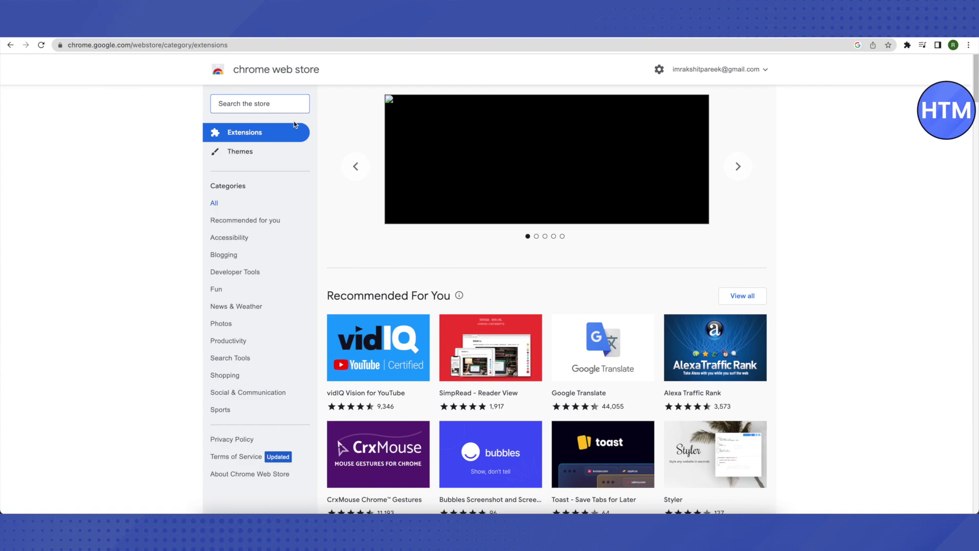
# Search the store for 'read&write for google' to list Read&Write for Google Chrome.
pyautogui.write('read&')
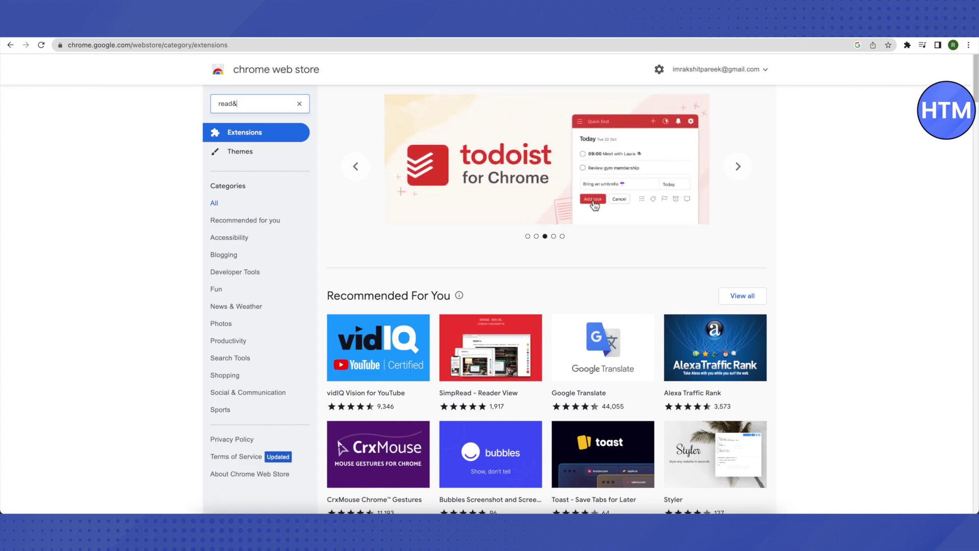
pyautogui.write('write')
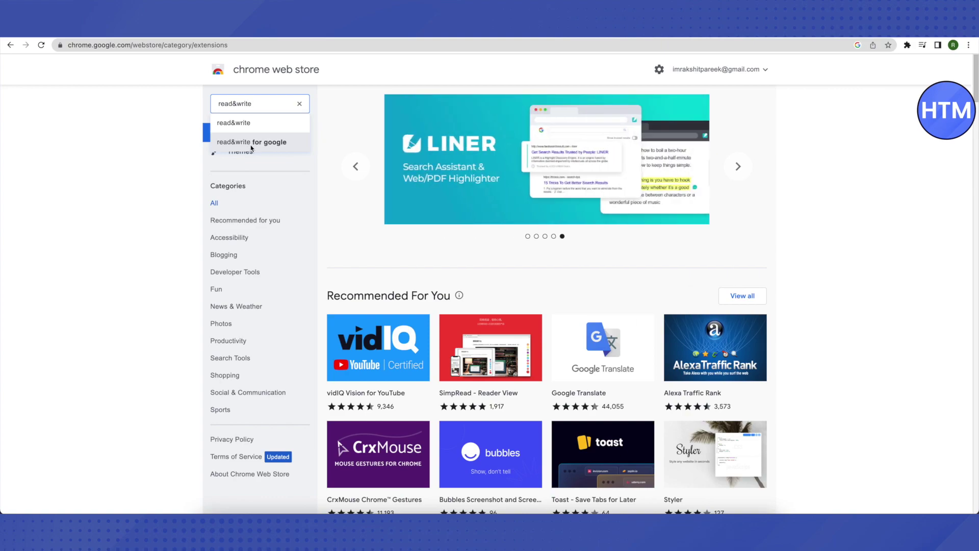
pyautogui.click(258, 147)
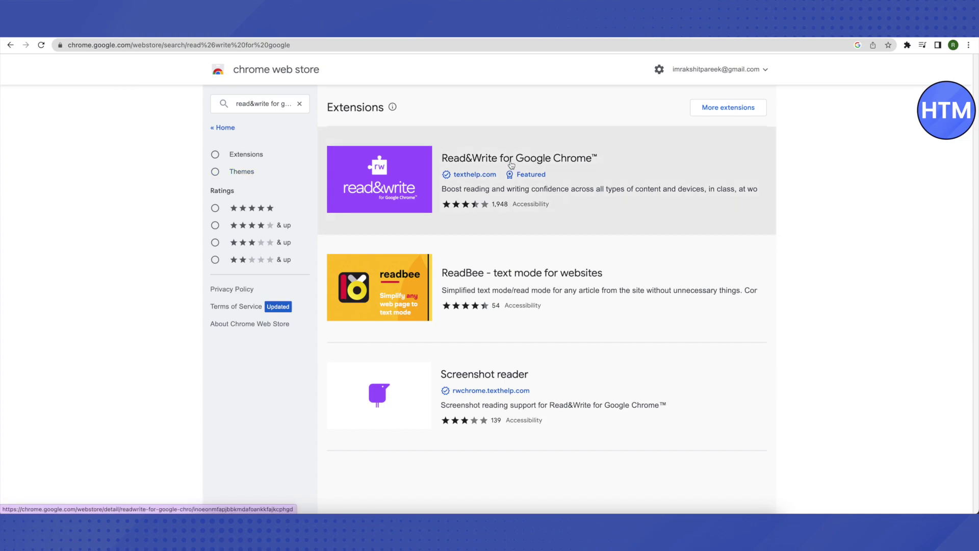
# Add the Read&Write for Google Chrome extension to the browser.
pyautogui.click(388, 175)
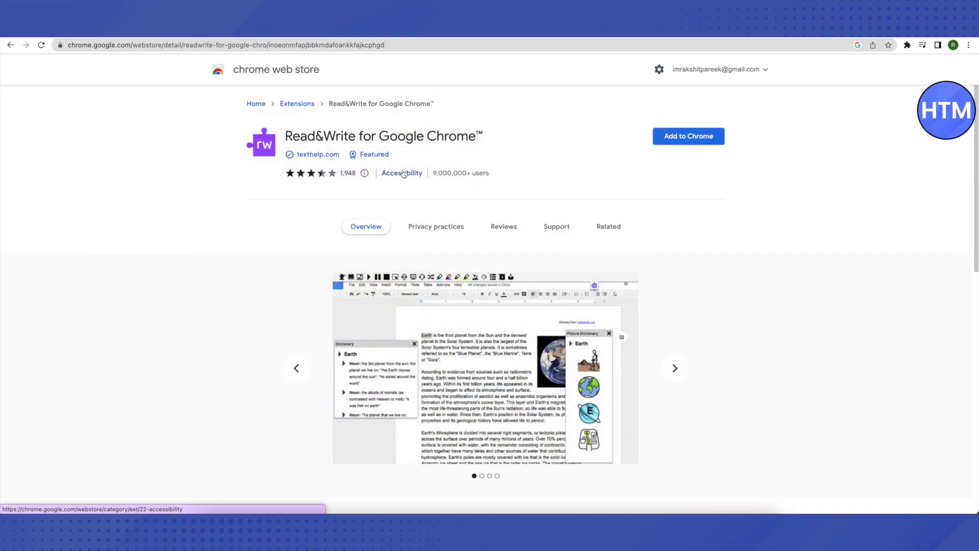
pyautogui.click(682, 141)
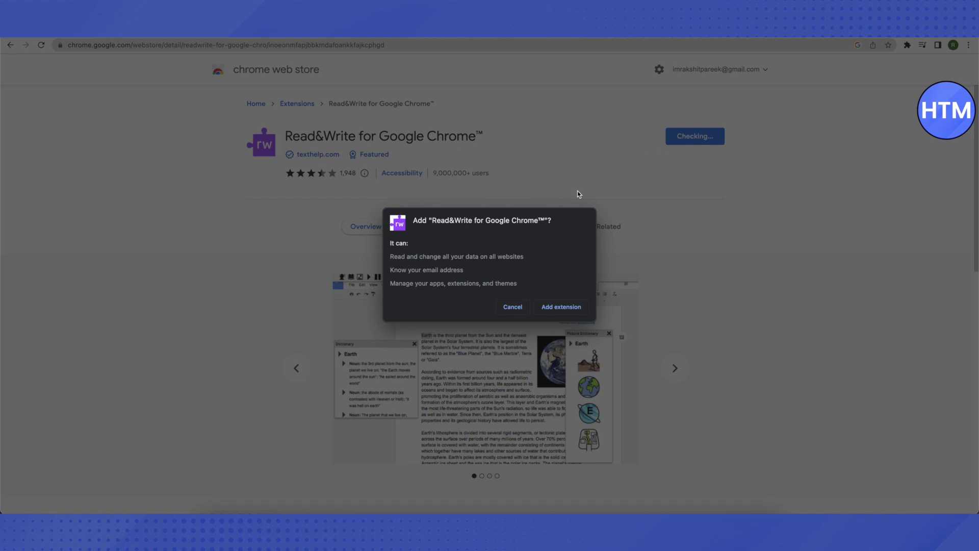
pyautogui.click(559, 308)
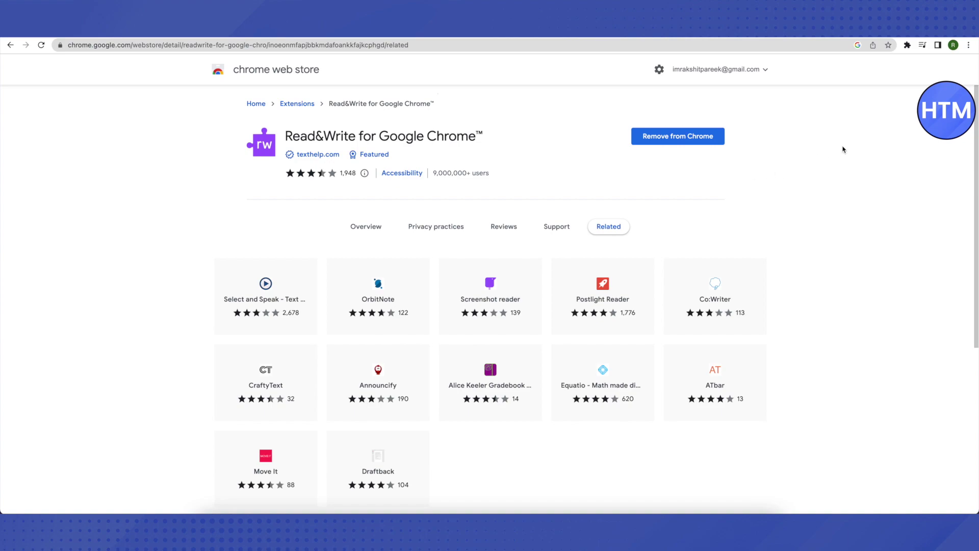
# Pin Read&Write to the toolbar and select its saved login address in Notes.
pyautogui.click(908, 45)
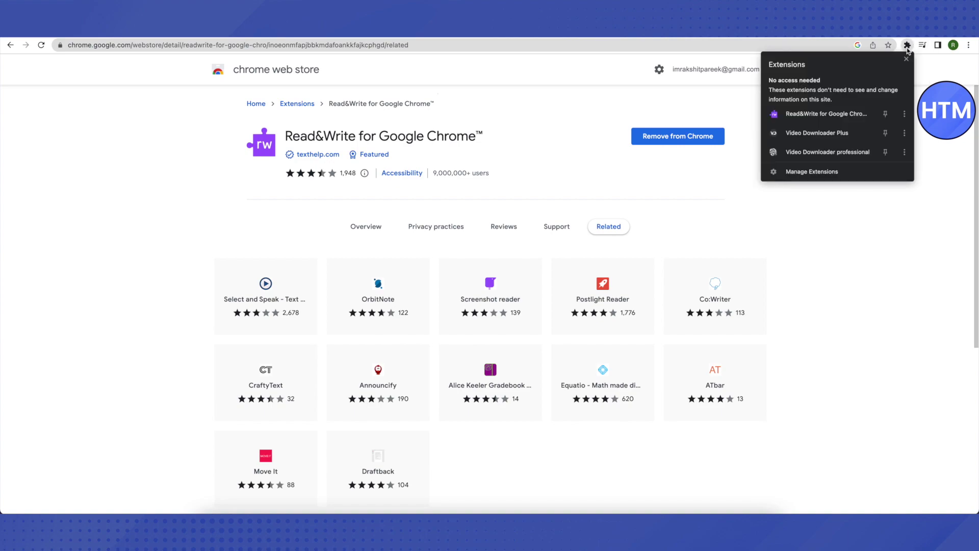
pyautogui.click(888, 117)
pyautogui.click(797, 203)
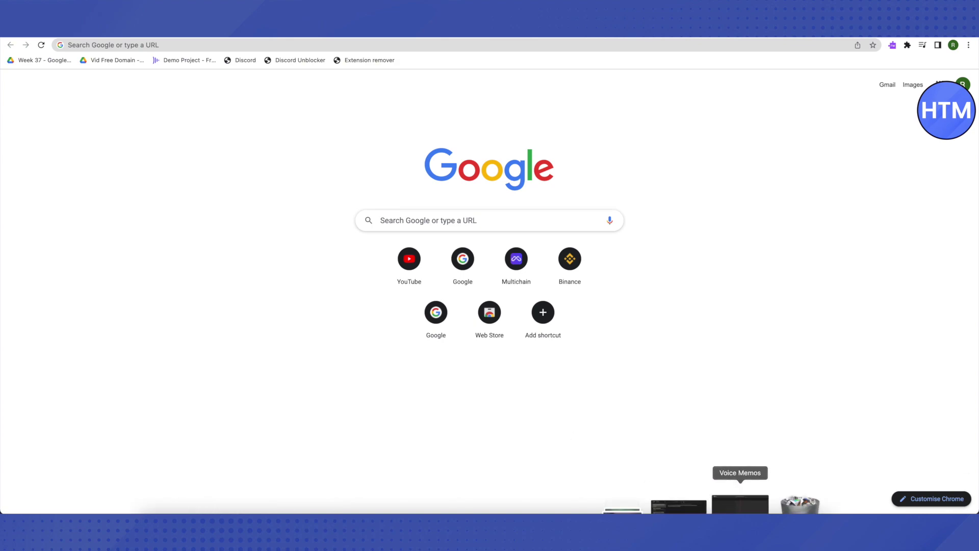
pyautogui.click(693, 503)
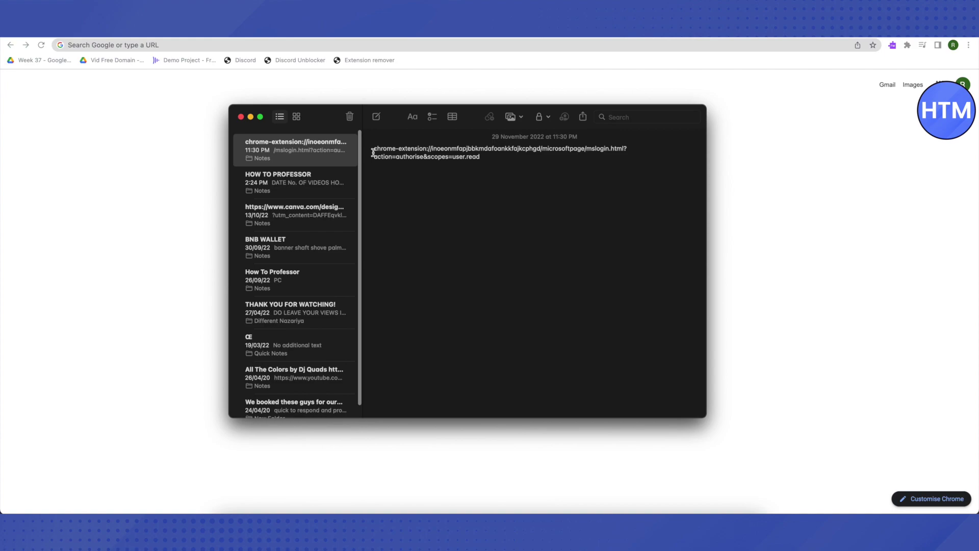
pyautogui.moveTo(374, 148); pyautogui.dragTo(486, 163)
pyautogui.hotkey('ctrl', 'c')
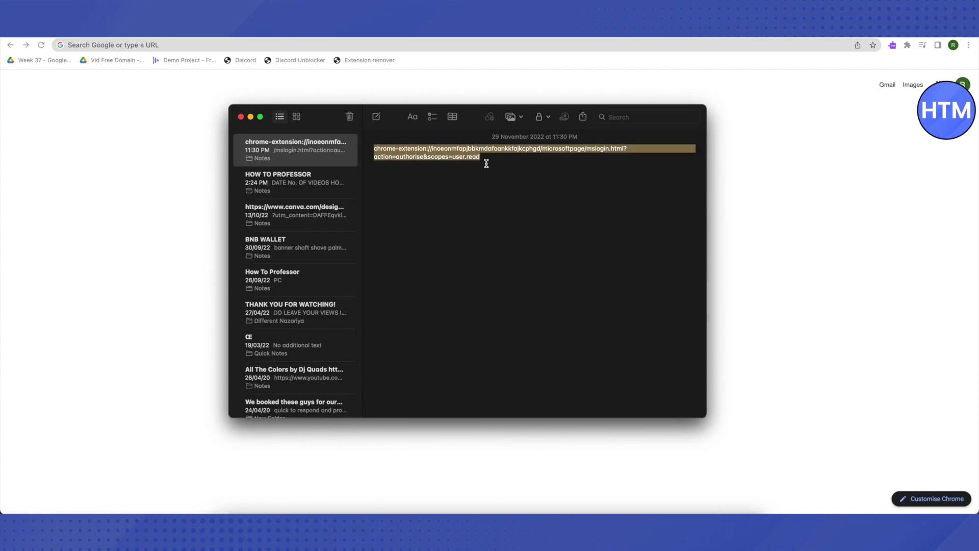
# Load the copied chrome-extension mslogin.html address in Chrome's address bar.
pyautogui.click(240, 117)
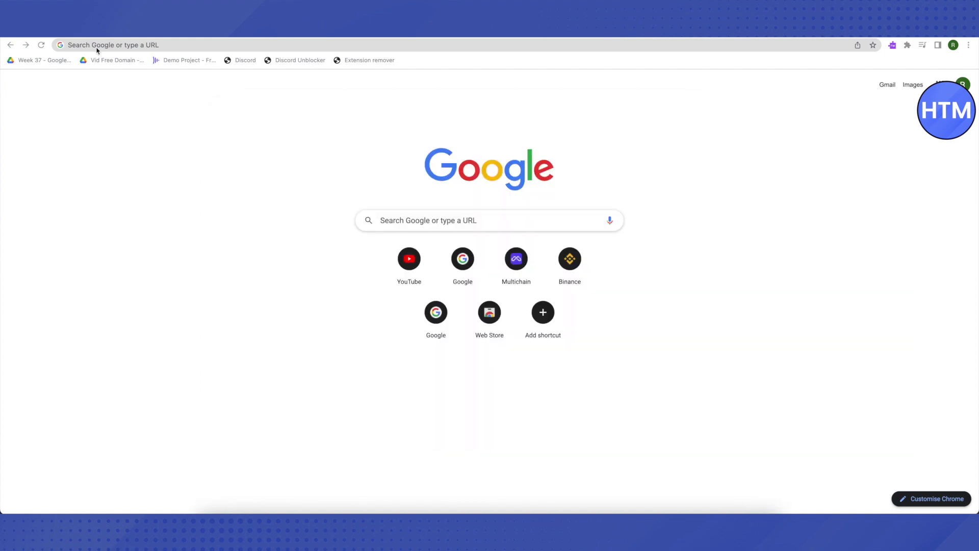
pyautogui.click(97, 46)
pyautogui.hotkey('ctrl', 'v')
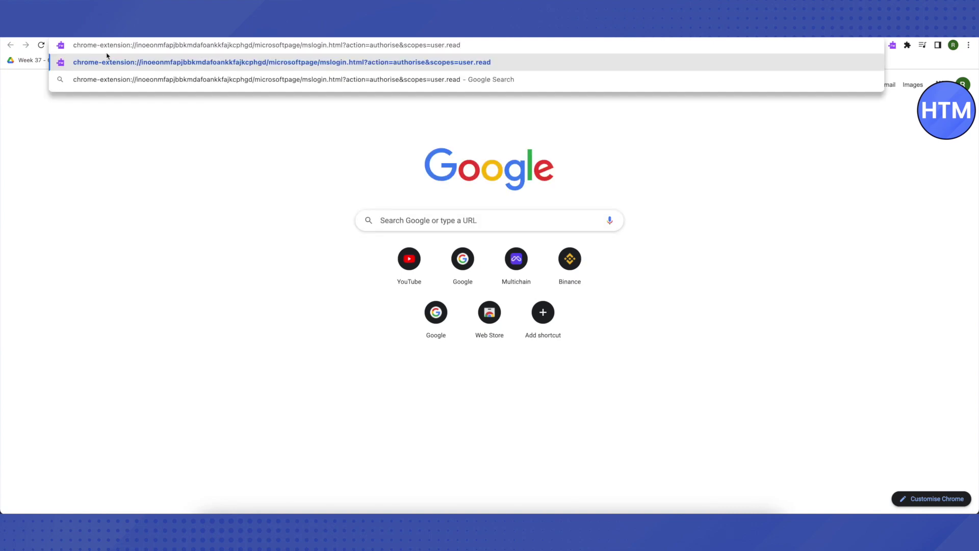
pyautogui.press('Return')
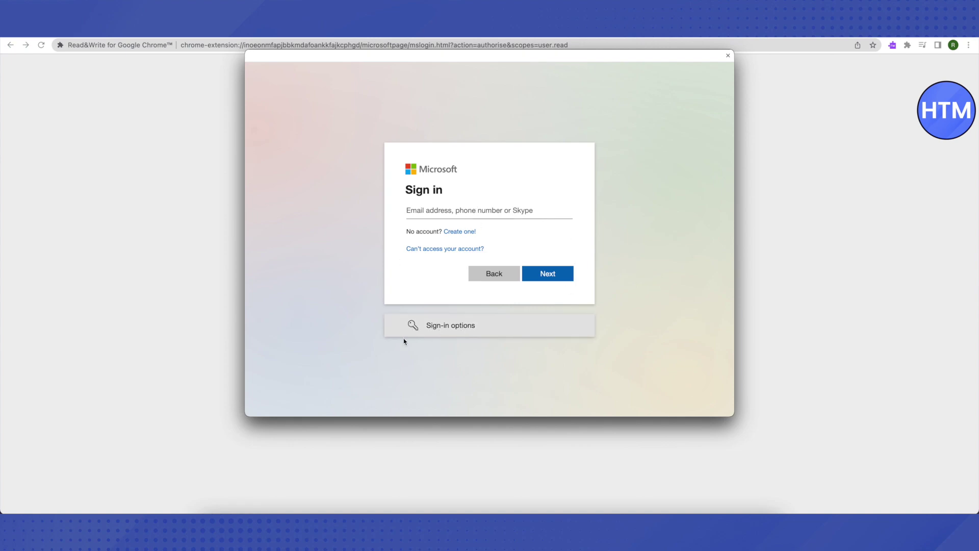
# Choose GitHub as the sign-in option, then leave its form for GitHub's home page.
pyautogui.click(447, 333)
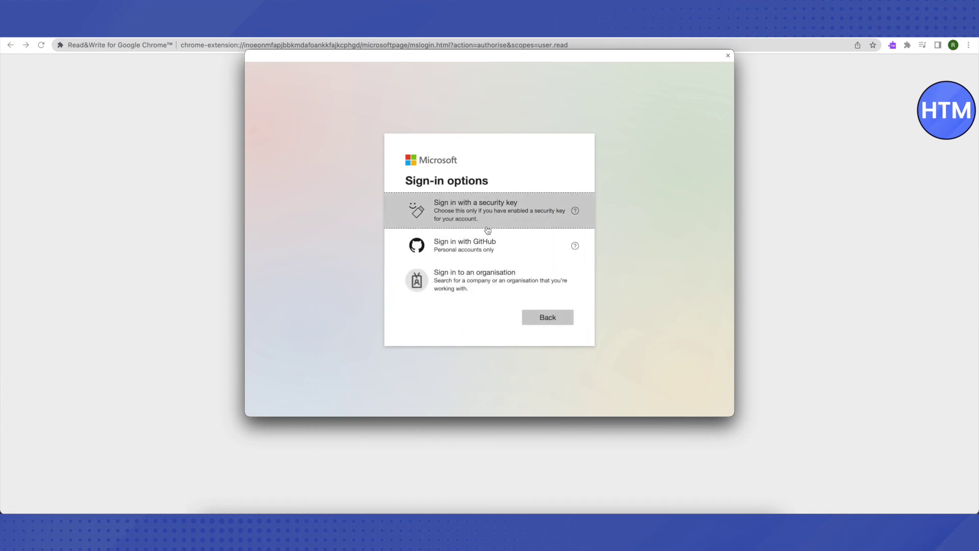
pyautogui.click(452, 253)
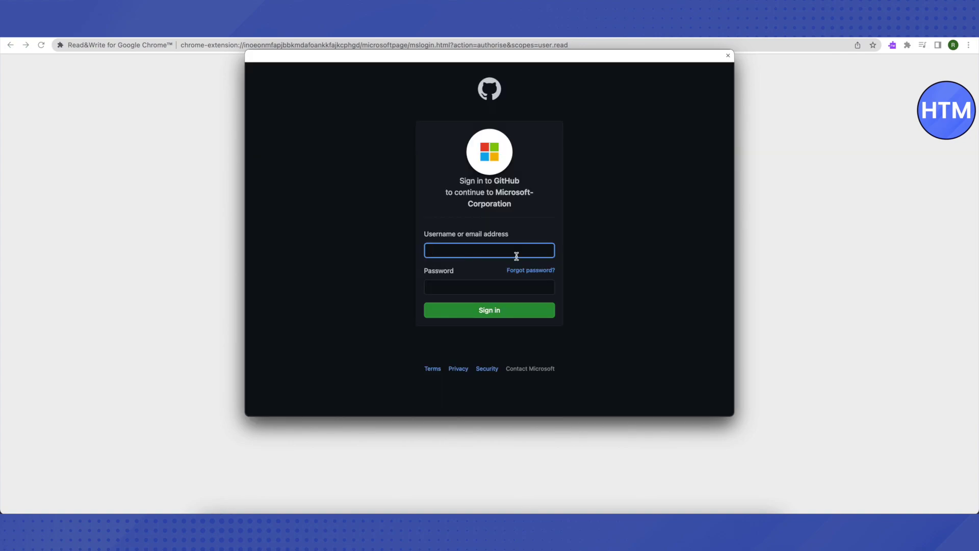
pyautogui.click(494, 92)
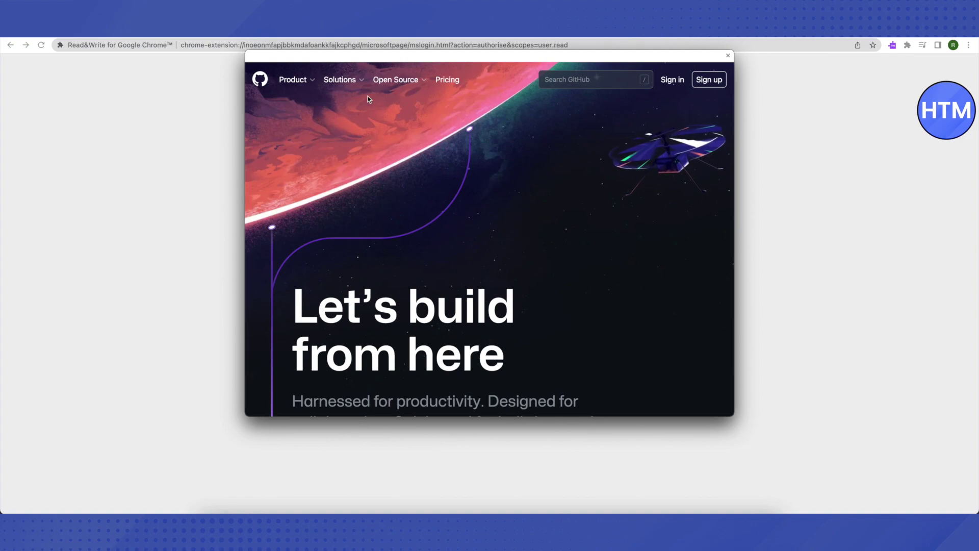
pyautogui.moveTo(396, 79)
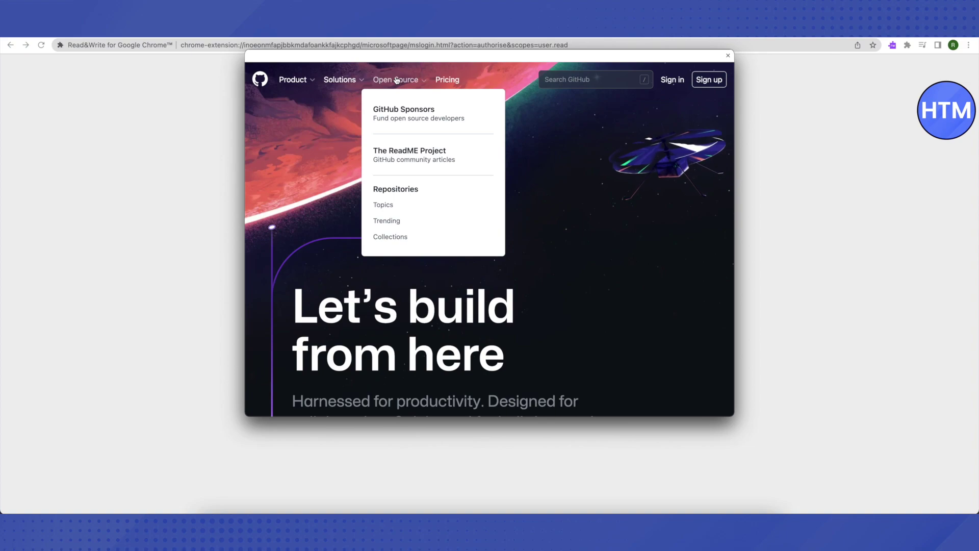
# Open GitHub's Topics page and scroll to the bottom of the list.
pyautogui.click(384, 206)
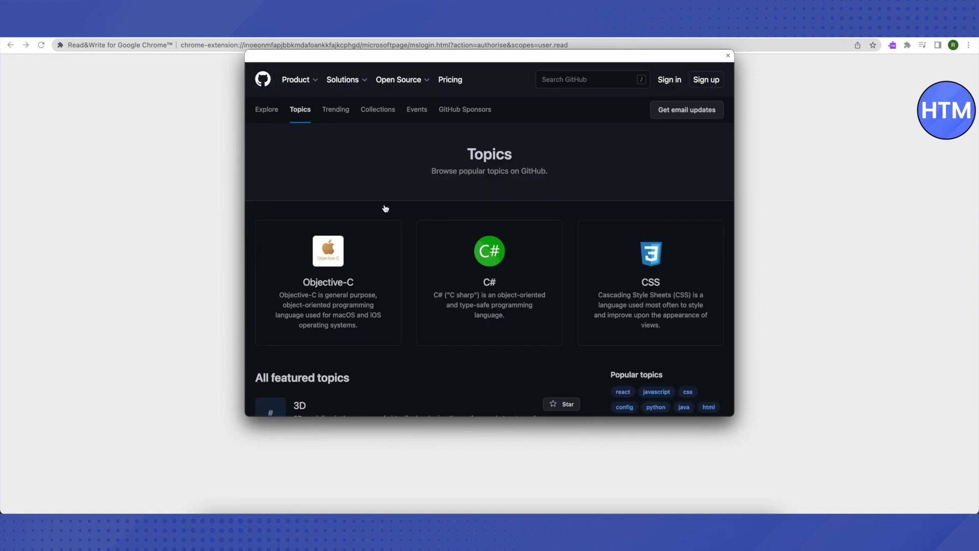
pyautogui.scroll(-1, 470, 229)
pyautogui.scroll(-3, 475, 230)
pyautogui.scroll(-4, 479, 230)
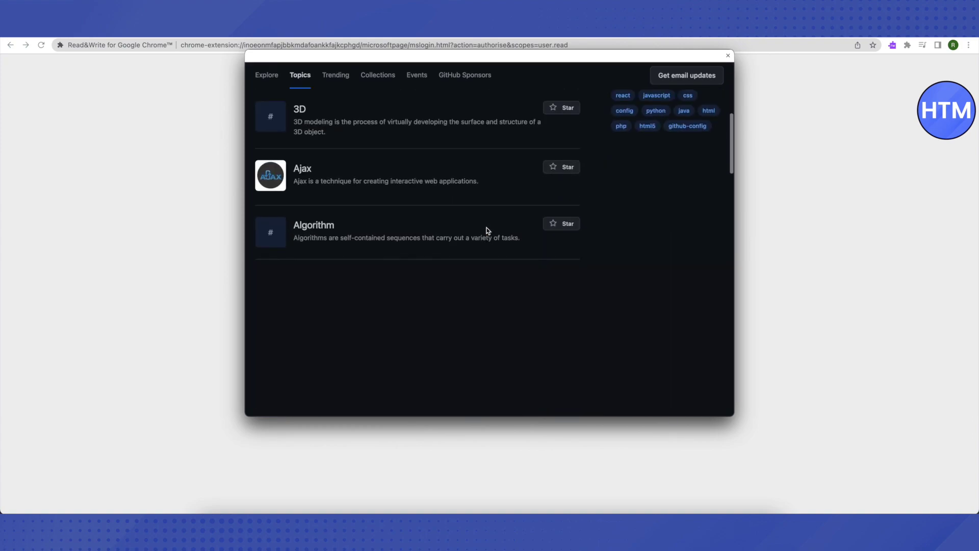
pyautogui.scroll(-3, 485, 231)
pyautogui.scroll(-1, 484, 231)
pyautogui.scroll(-5, 485, 232)
pyautogui.scroll(-3, 485, 232)
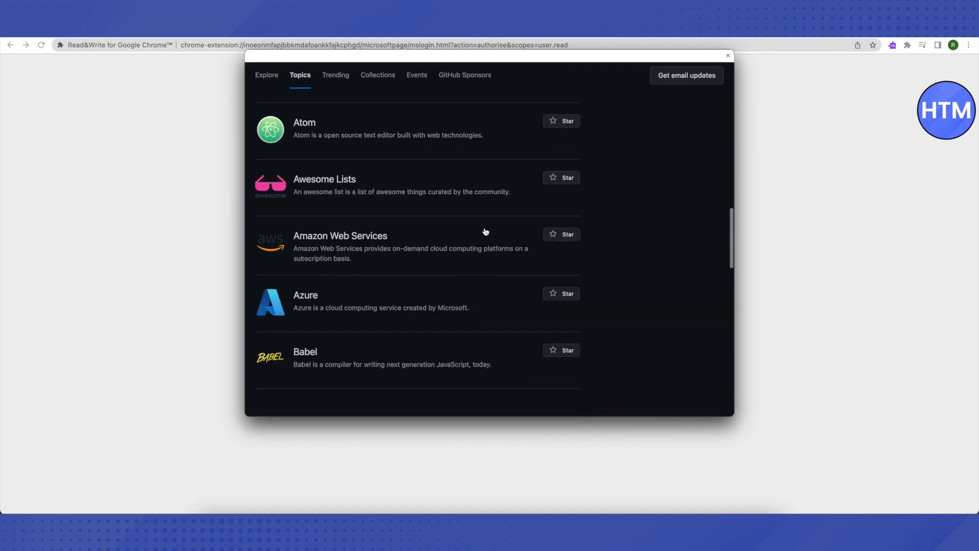
pyautogui.scroll(-5, 485, 232)
pyautogui.scroll(-5, 485, 232)
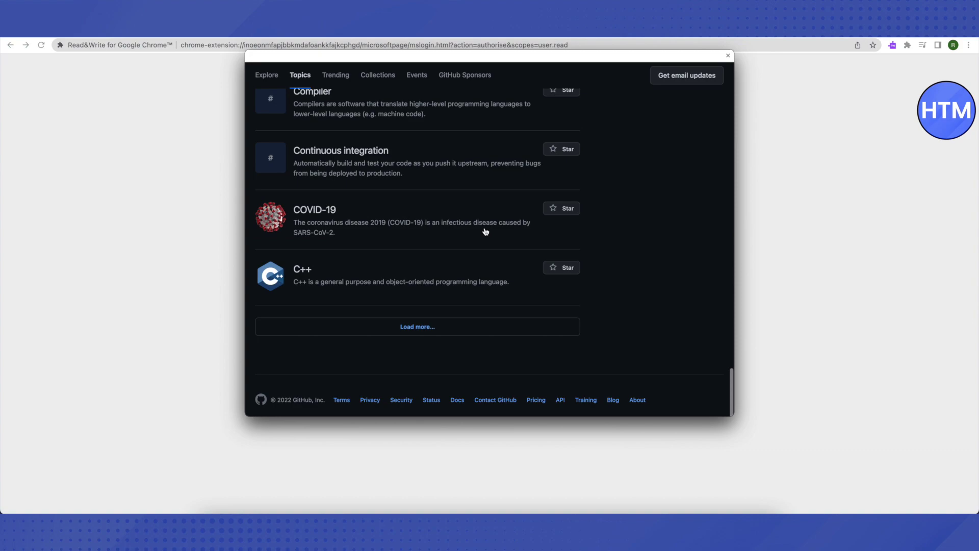
# Load two more batches of topics until Google appears in the list.
pyautogui.click(406, 329)
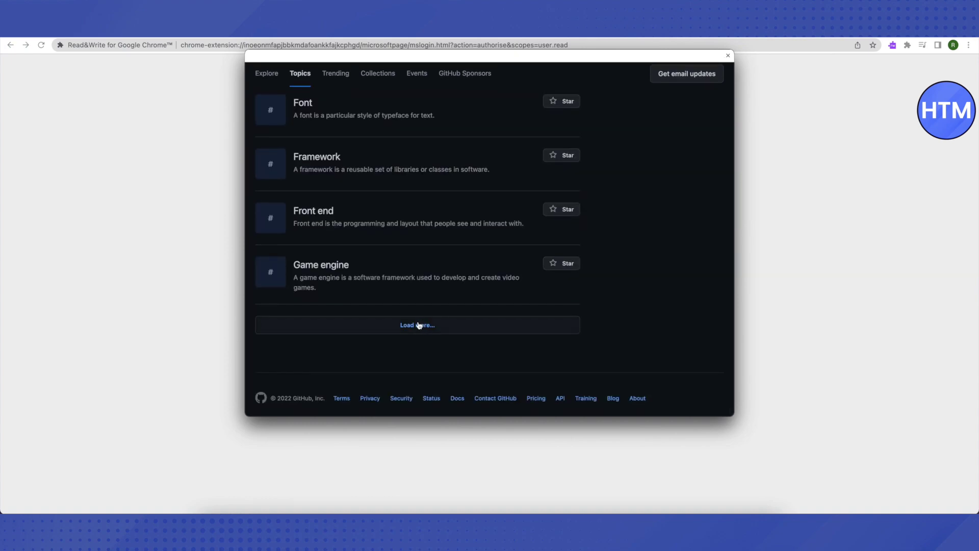
pyautogui.click(423, 327)
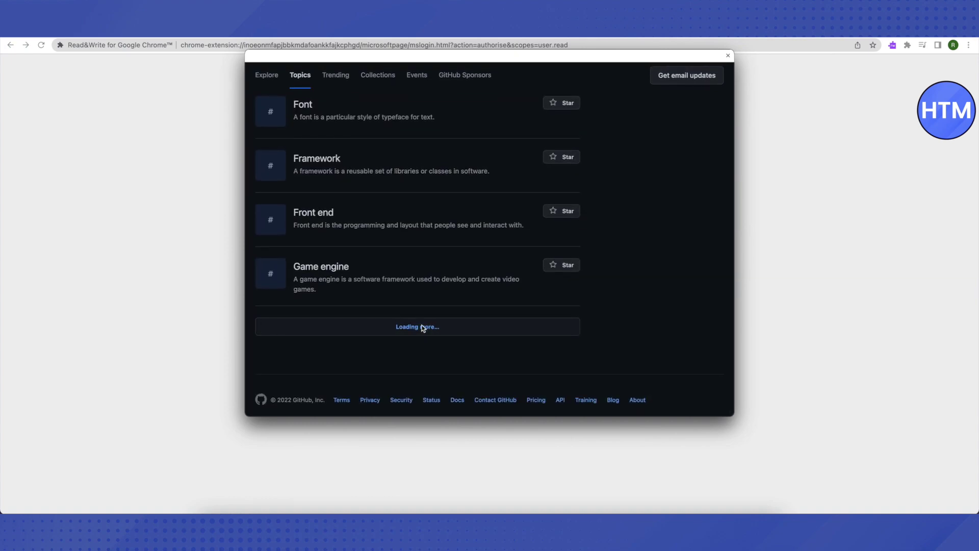
pyautogui.scroll(-2, 425, 328)
pyautogui.scroll(-5, 425, 329)
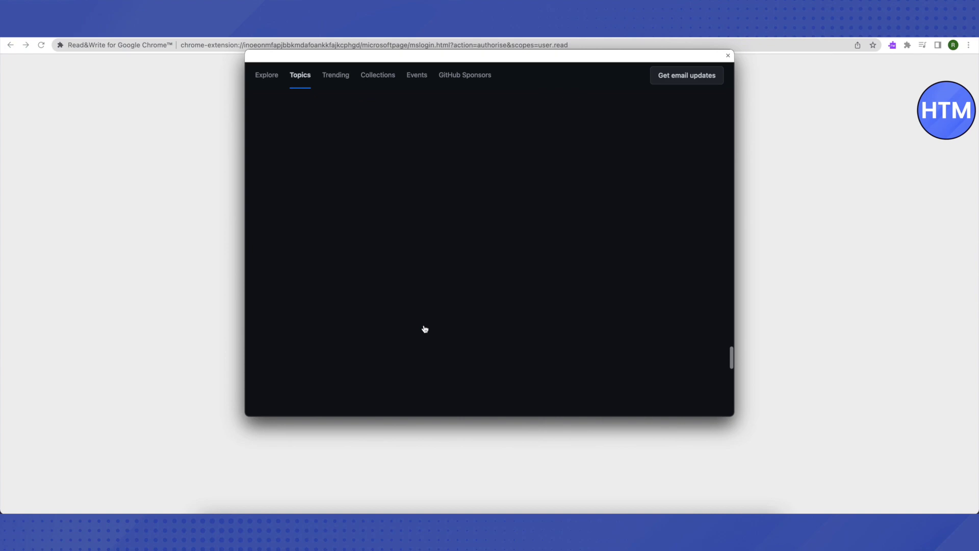
pyautogui.scroll(1, 425, 328)
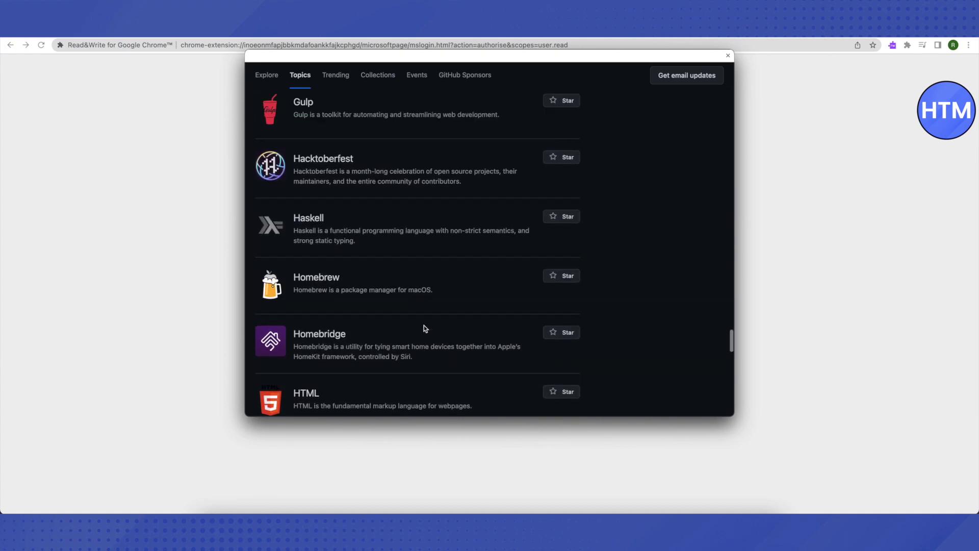
pyautogui.scroll(5, 425, 329)
pyautogui.scroll(2, 425, 329)
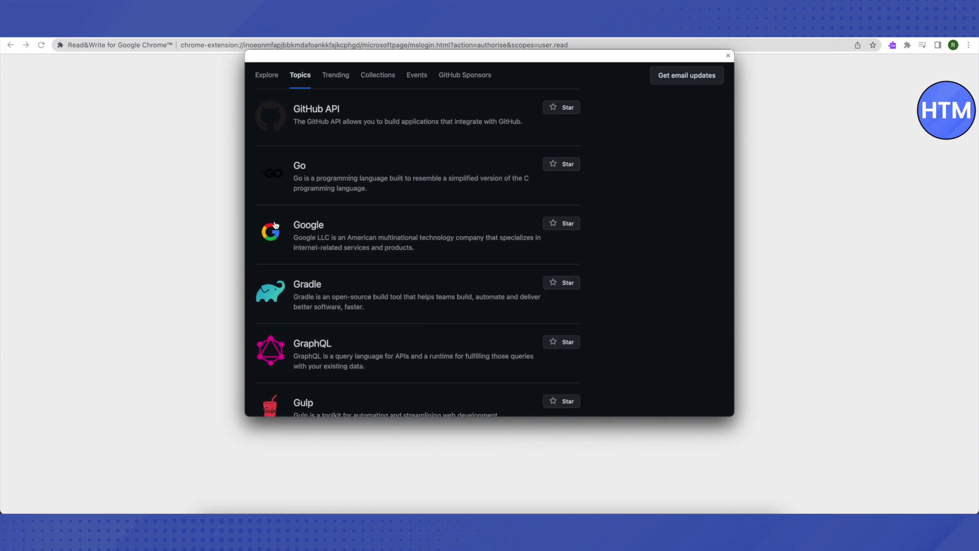
pyautogui.click(314, 230)
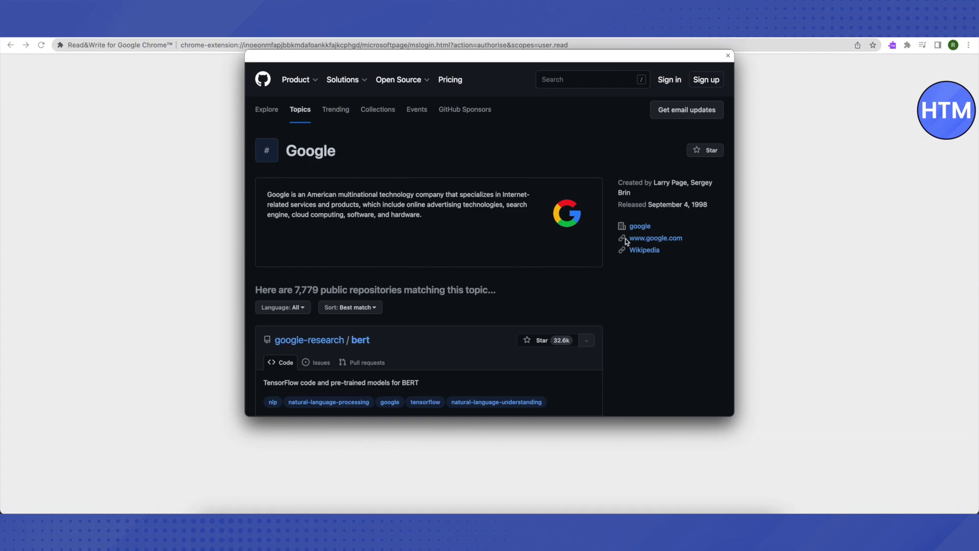
pyautogui.click(653, 242)
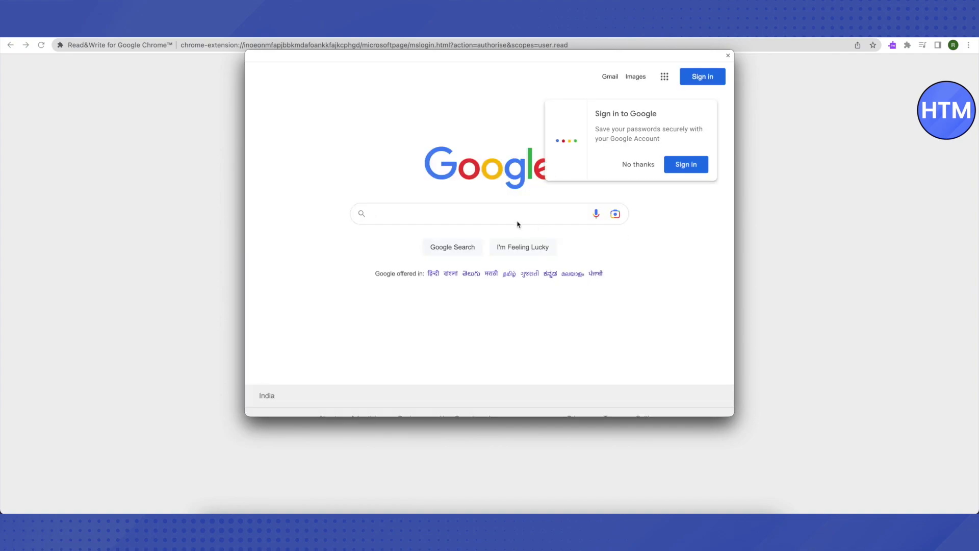
# Decline Google sign-in, search for 'roblox', and open the roblox.com result.
pyautogui.click(638, 166)
pyautogui.click(387, 216)
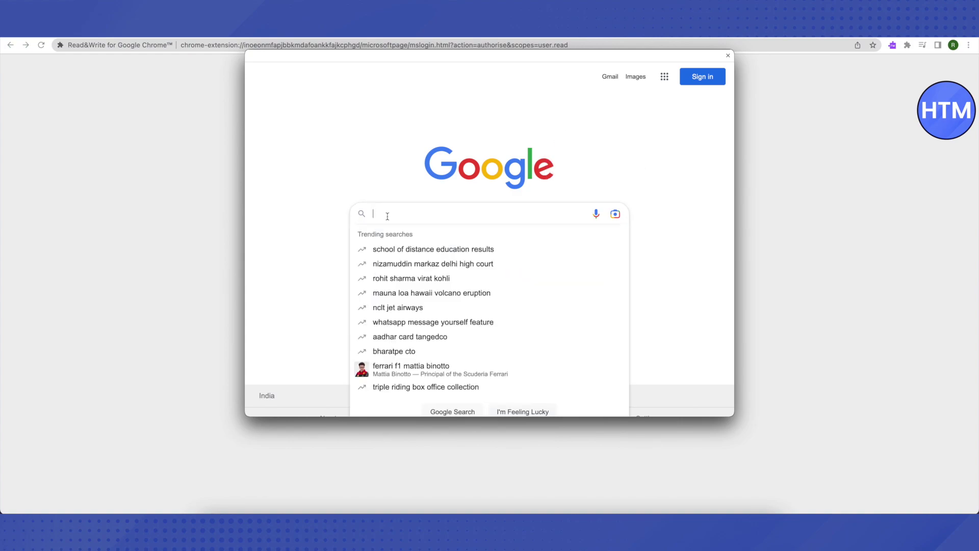
pyautogui.write('robl')
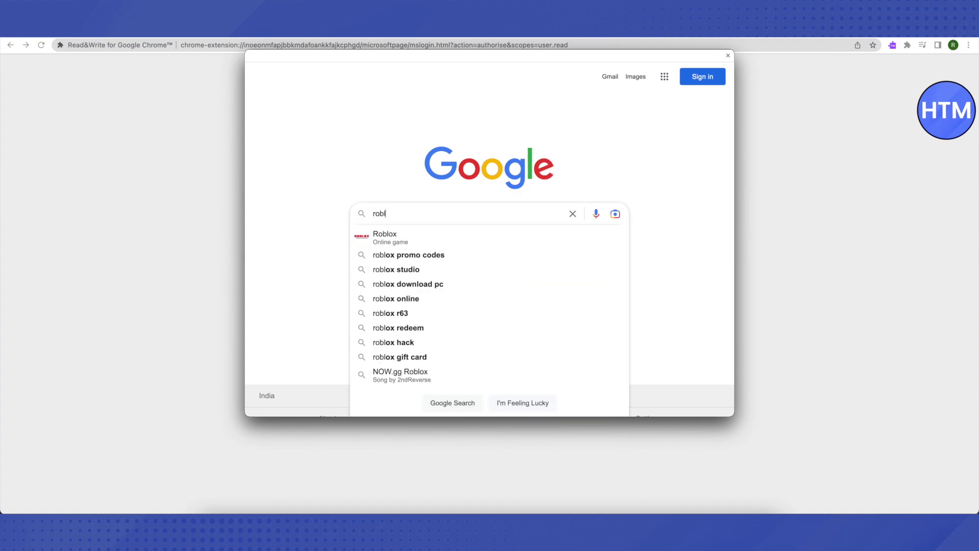
pyautogui.write('ox')
pyautogui.click(402, 240)
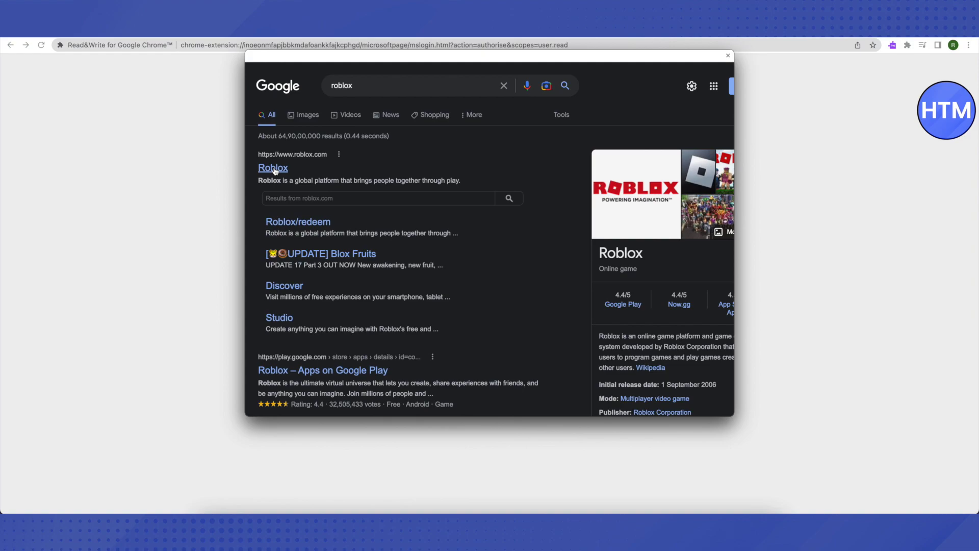
pyautogui.click(274, 170)
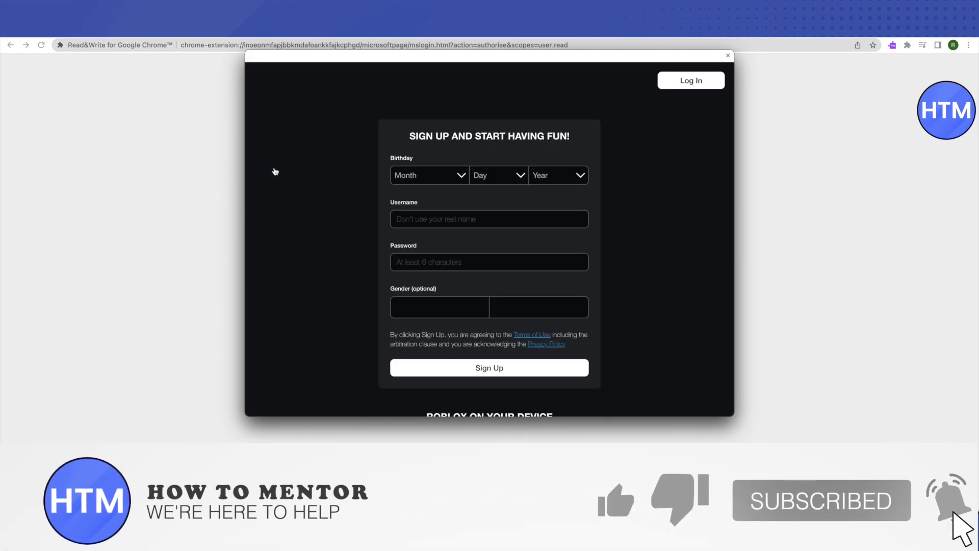